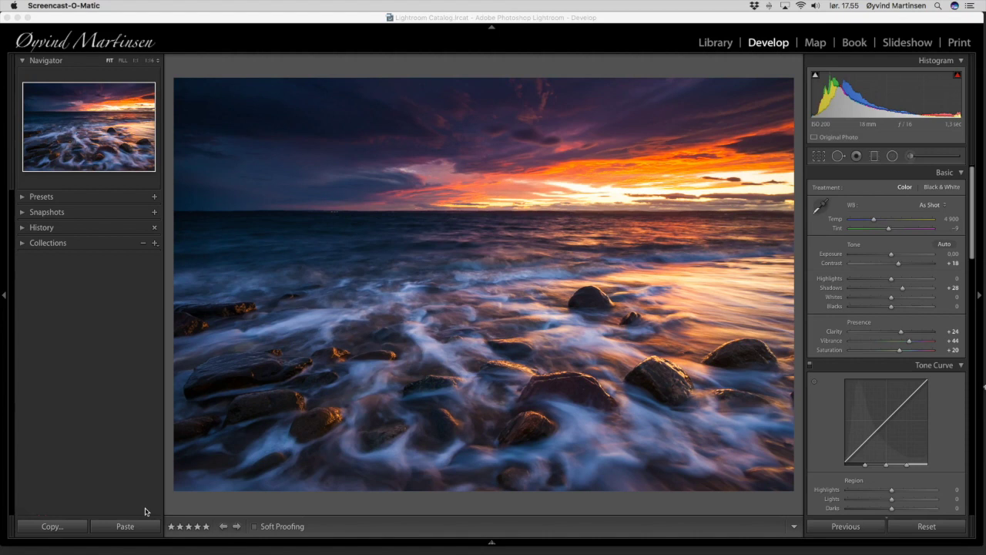
Reveal the Coastal 2019 filmstrip below the edited sunset photo in Develop.
{"action": "left_click", "coordinate": [142, 507]}
{"action": "left_click", "coordinate": [160, 494]}
Load the unedited raw sunset photo from the filmstrip, keeping only Temp 4,900 and Tint −9.
{"action": "mouse_move", "coordinate": [477, 543]}
{"action": "left_click", "coordinate": [218, 520]}
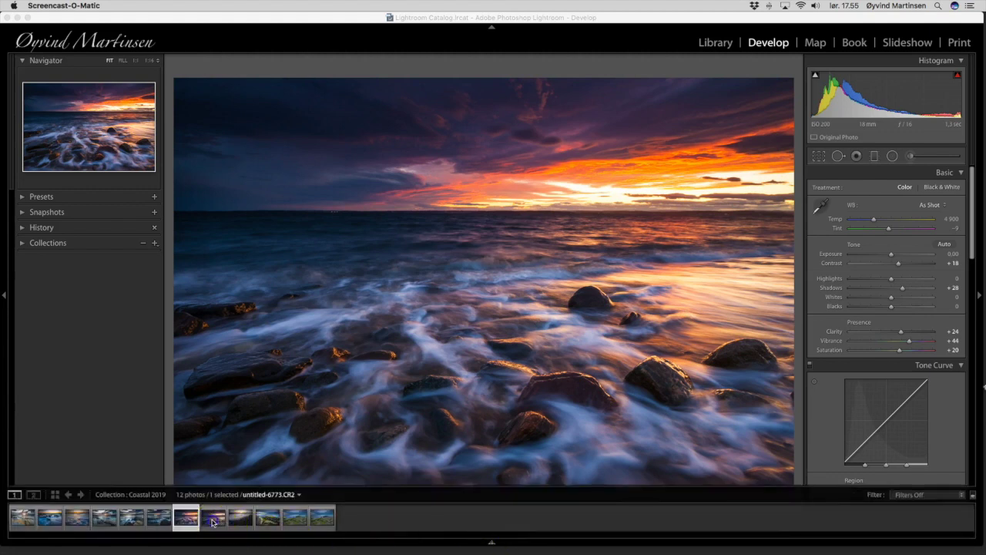
{"action": "left_click", "coordinate": [665, 269]}
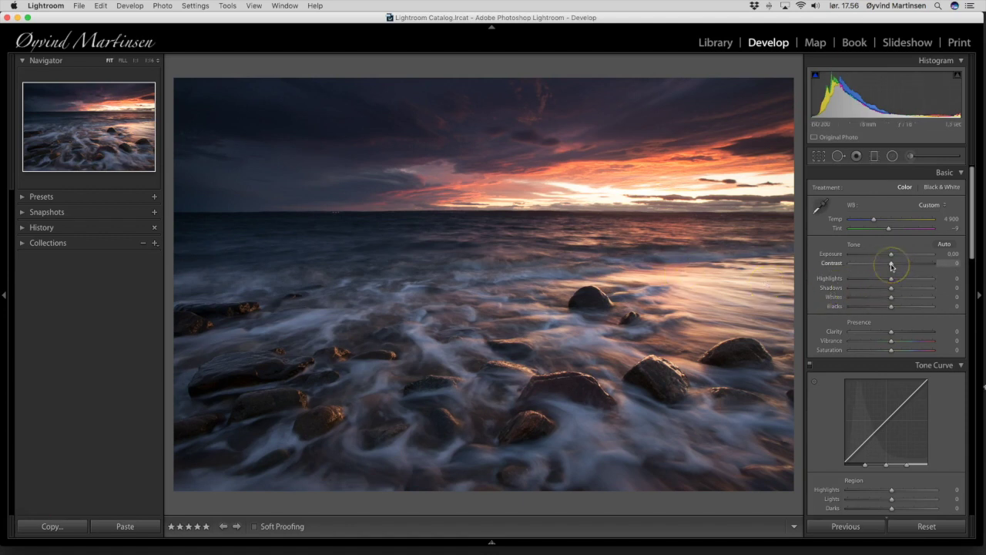
In the Basic panel, settle Contrast at +19 and lift Shadows to +28 to brighten the rocks.
{"action": "mouse_move", "coordinate": [892, 267]}
{"action": "left_mouse_down"}
{"action": "mouse_move", "coordinate": [874, 267]}
{"action": "mouse_move", "coordinate": [909, 262]}
{"action": "mouse_move", "coordinate": [898, 266]}
{"action": "left_mouse_up"}
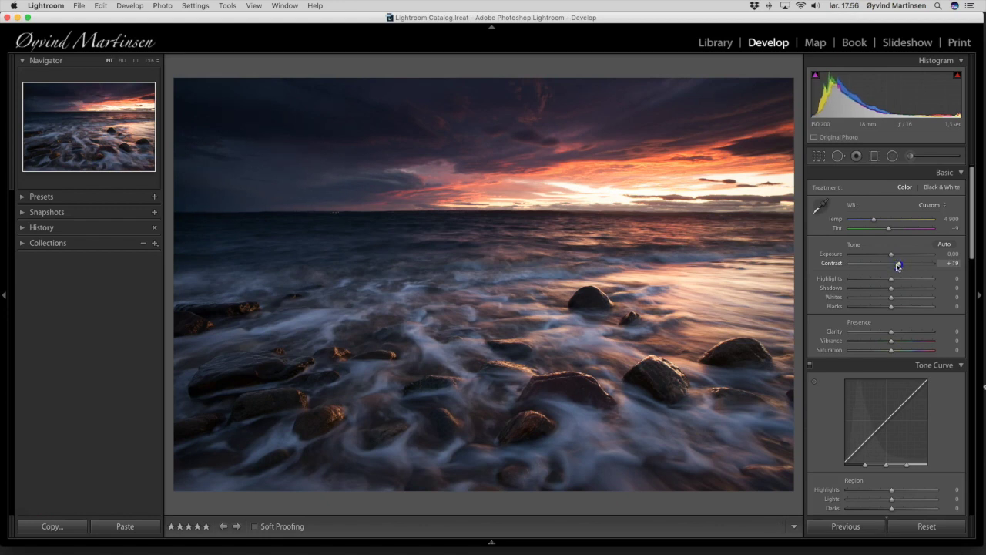
{"action": "left_click", "coordinate": [898, 266]}
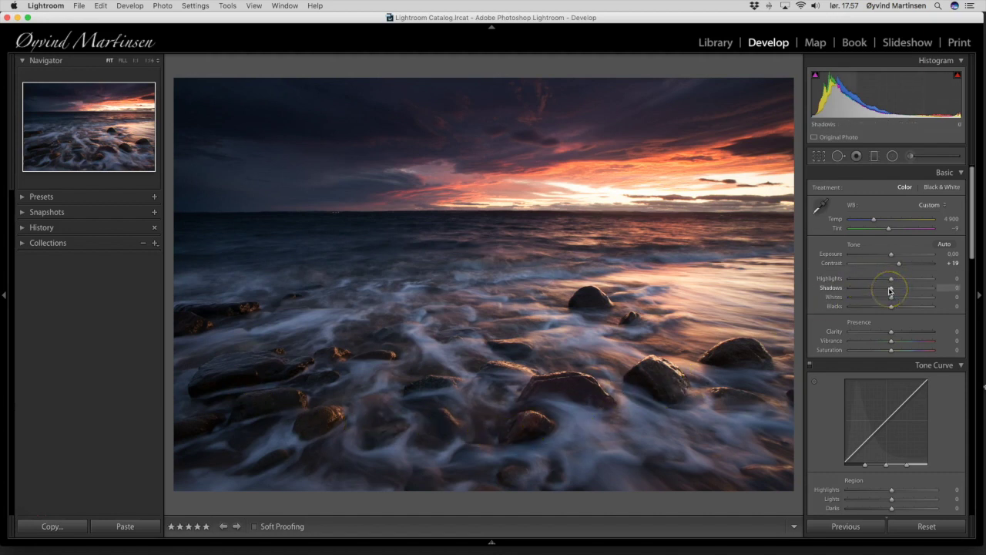
{"action": "left_click_drag", "start_coordinate": [890, 290], "coordinate": [901, 290]}
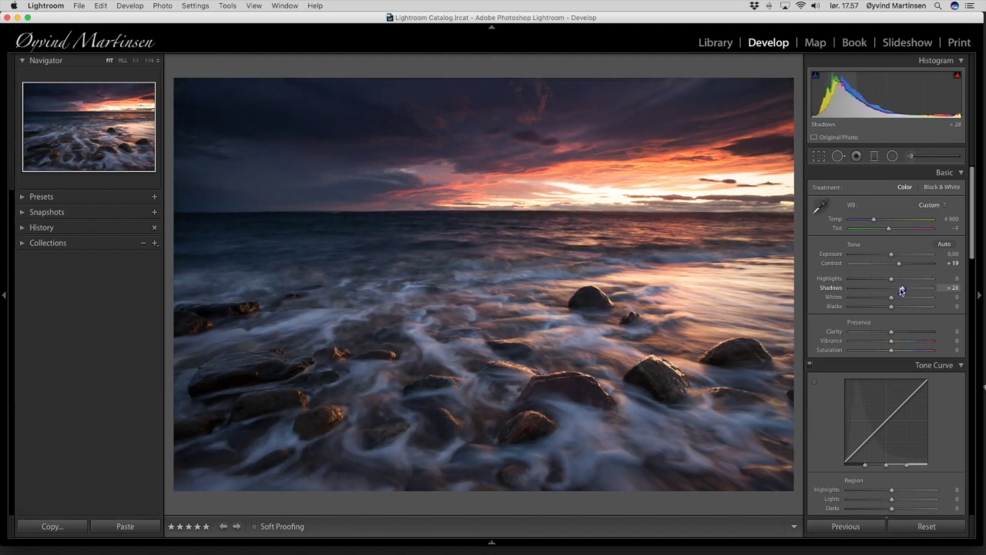
{"action": "left_click", "coordinate": [890, 334]}
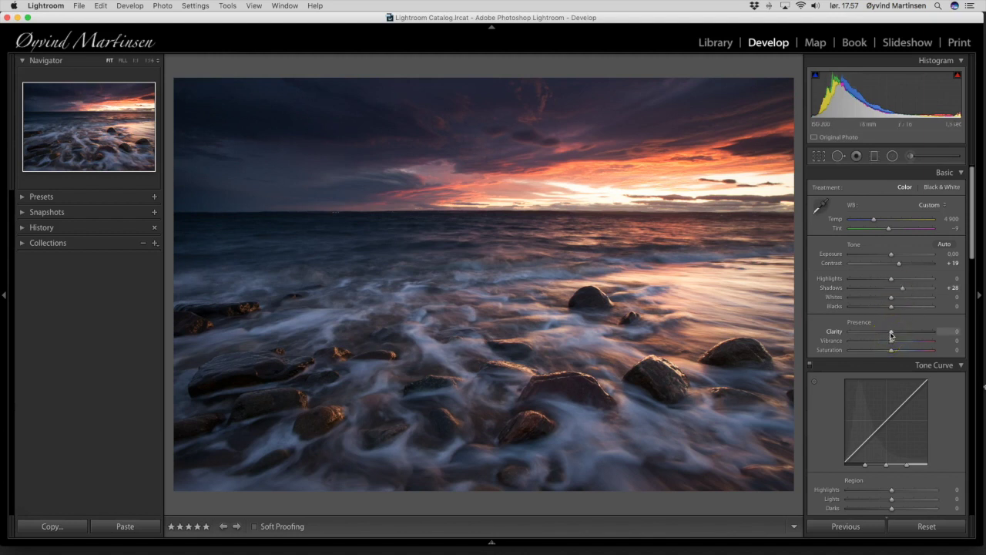
Set Clarity to +24 and Vibrance to +45 in the Presence section.
{"action": "mouse_move", "coordinate": [891, 334]}
{"action": "left_mouse_down"}
{"action": "mouse_move", "coordinate": [839, 331]}
{"action": "mouse_move", "coordinate": [892, 333]}
{"action": "left_mouse_up"}
{"action": "left_click_drag", "start_coordinate": [892, 334], "coordinate": [902, 334]}
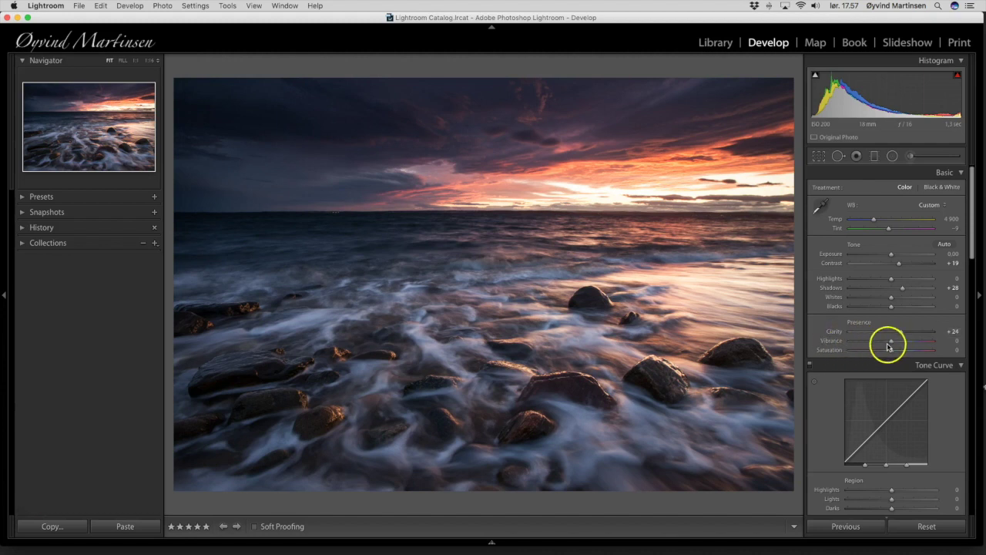
{"action": "left_click_drag", "start_coordinate": [892, 344], "coordinate": [911, 345]}
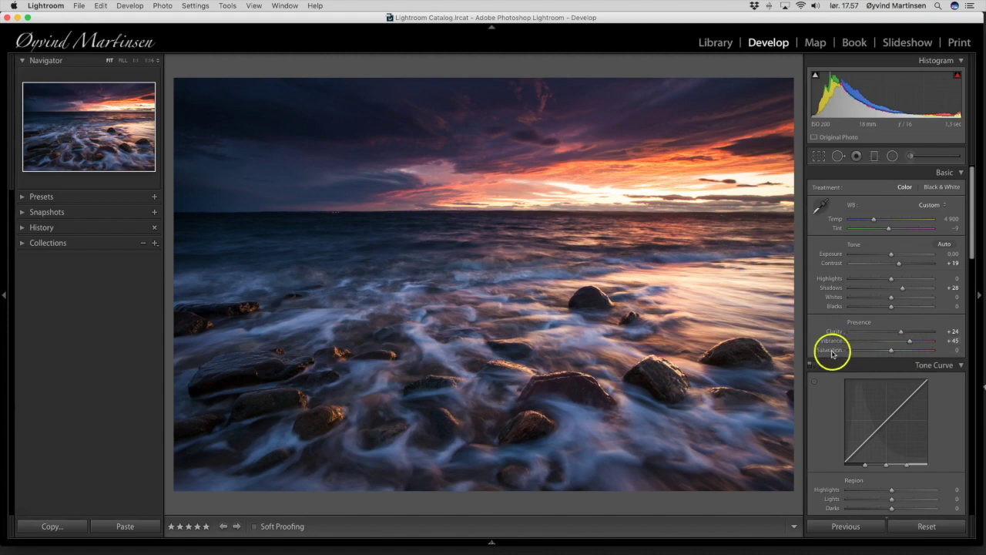
Nudge Basic panel Saturation up to +20 to intensify the sunset hues.
{"action": "left_click_drag", "start_coordinate": [891, 353], "coordinate": [895, 353]}
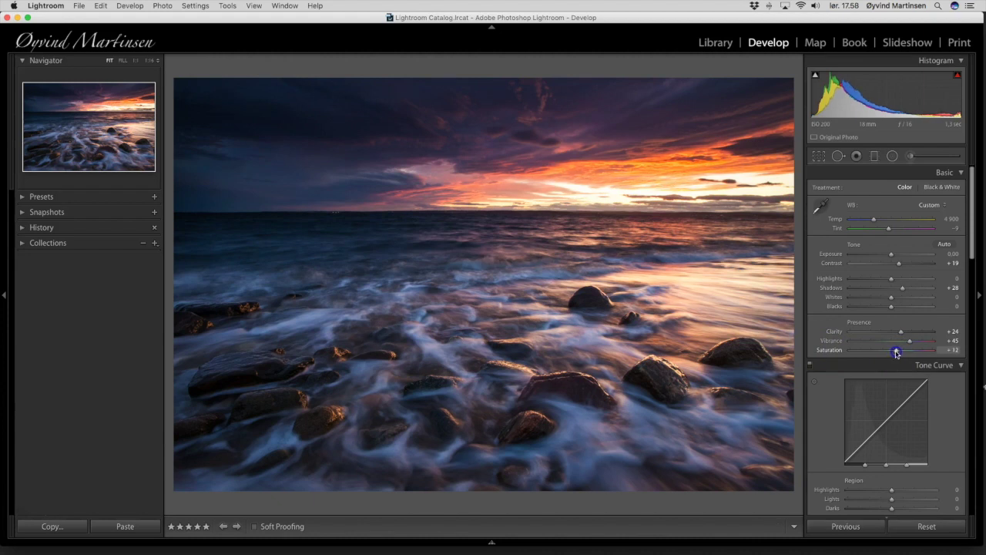
{"action": "left_click_drag", "start_coordinate": [896, 353], "coordinate": [897, 353]}
{"action": "left_click_drag", "start_coordinate": [896, 353], "coordinate": [899, 353]}
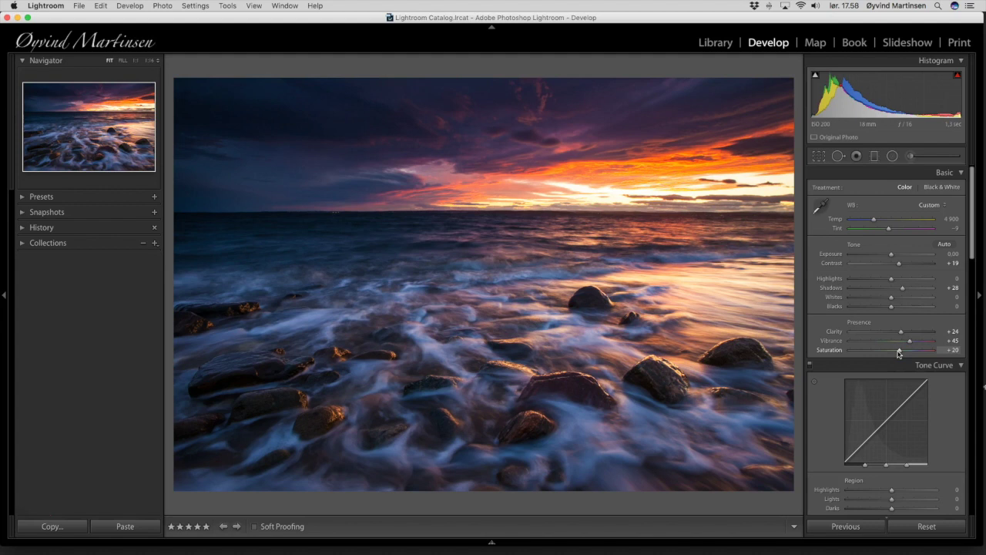
{"action": "left_click", "coordinate": [905, 346]}
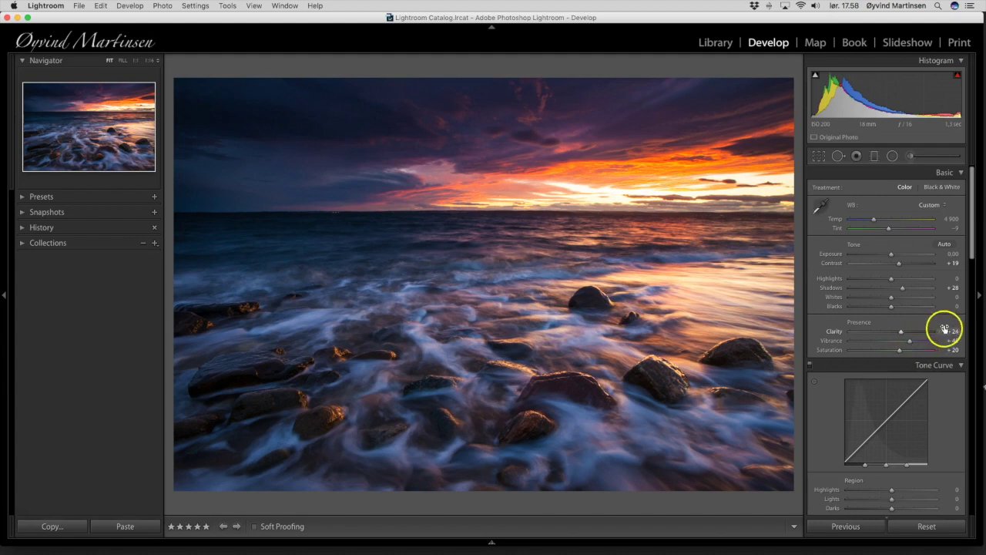
{"action": "left_click_drag", "start_coordinate": [947, 326], "coordinate": [964, 359]}
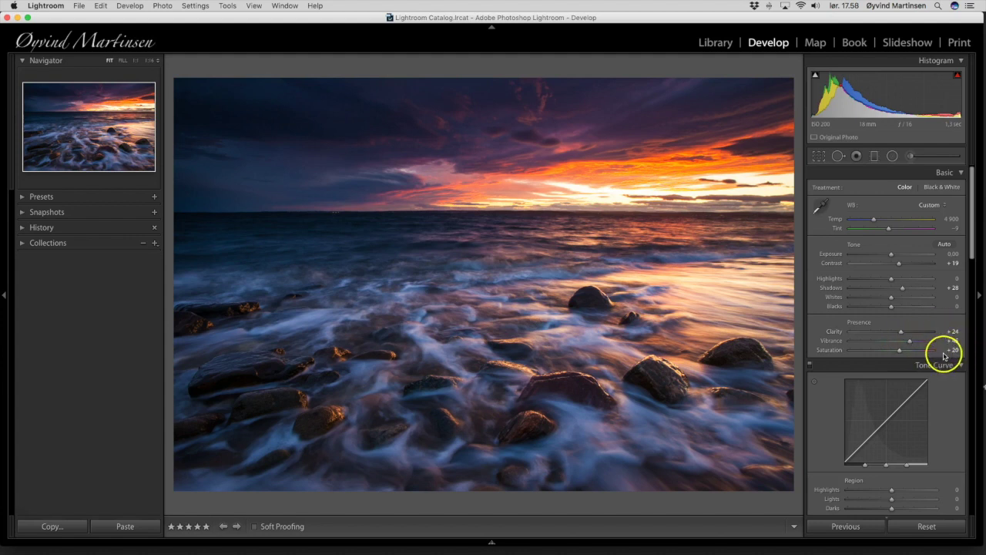
{"action": "scroll", "coordinate": [942, 357], "scroll_direction": "down", "scroll_amount": 3}
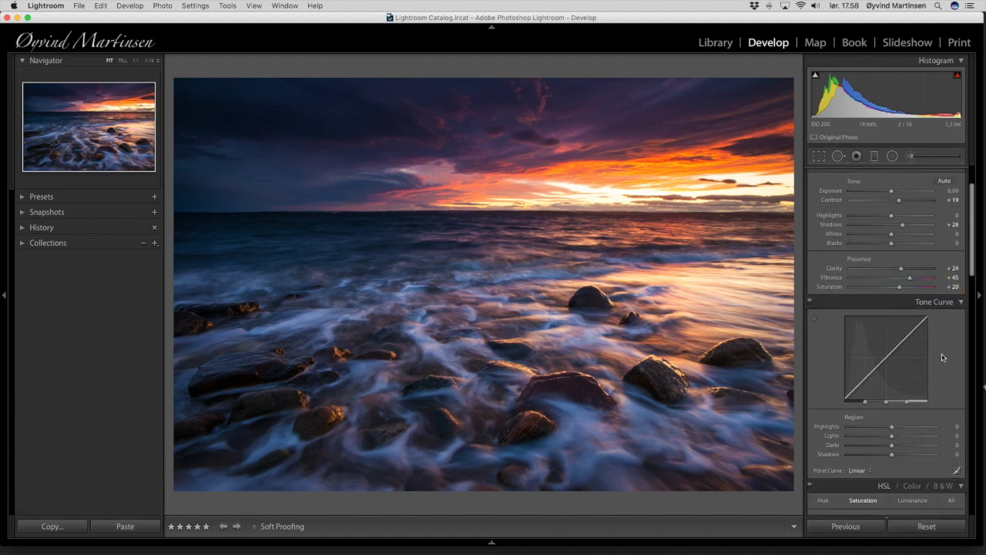
In HSL Saturation, raise Orange to +34 and Blue to +11.
{"action": "scroll", "coordinate": [942, 357], "scroll_direction": "down", "scroll_amount": 8}
{"action": "left_click", "coordinate": [928, 331]}
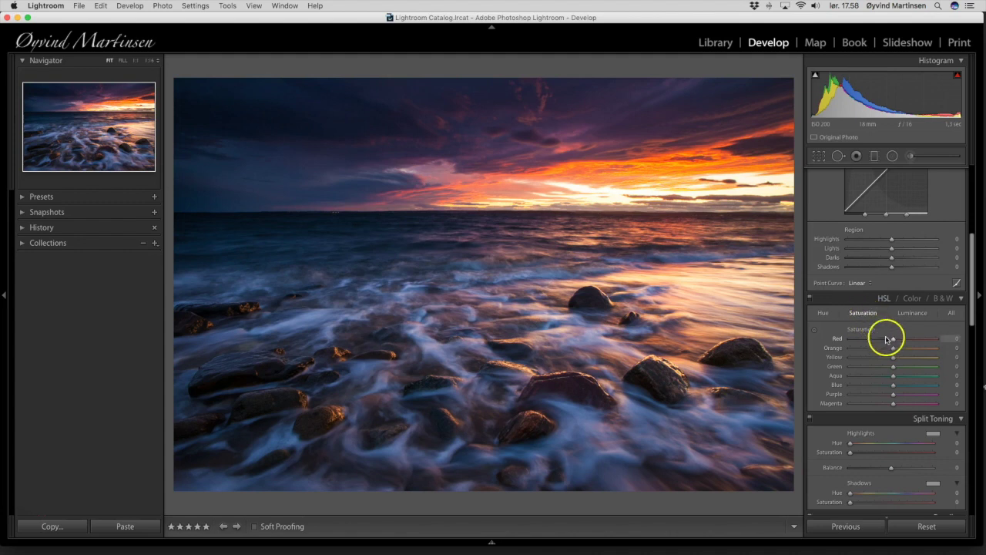
{"action": "left_click_drag", "start_coordinate": [893, 352], "coordinate": [895, 350]}
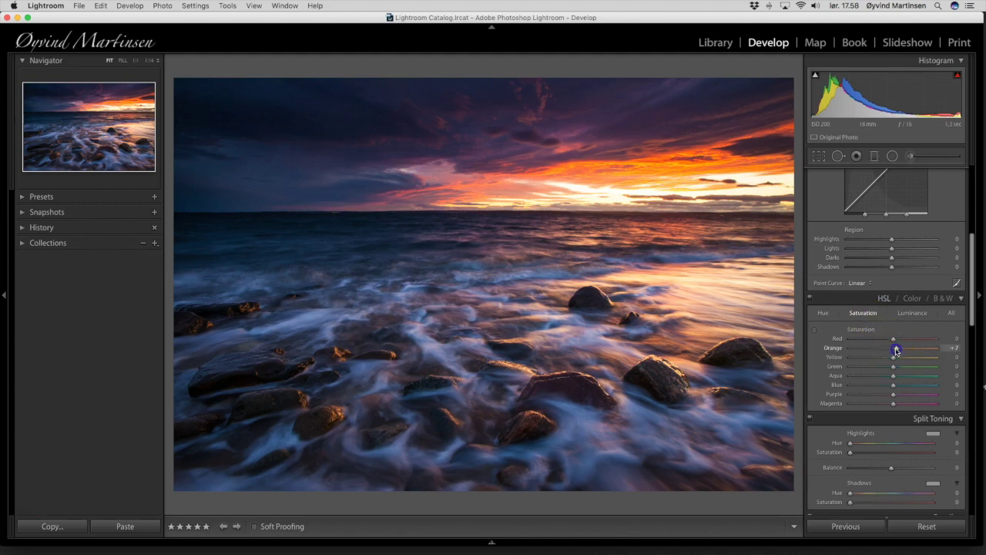
{"action": "left_click_drag", "start_coordinate": [895, 350], "coordinate": [897, 350]}
{"action": "left_click_drag", "start_coordinate": [902, 350], "coordinate": [907, 351]}
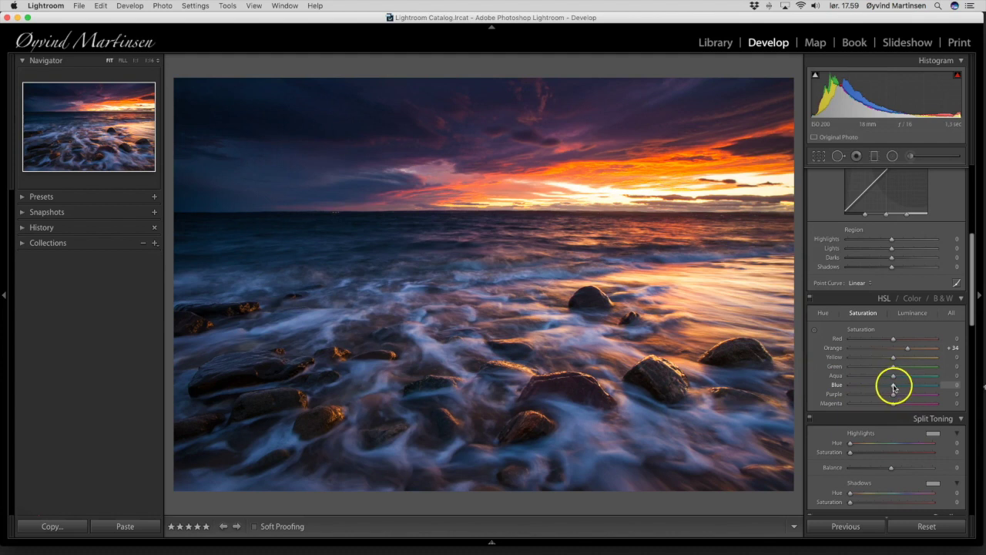
{"action": "mouse_move", "coordinate": [894, 387]}
{"action": "left_mouse_down"}
{"action": "mouse_move", "coordinate": [969, 392]}
{"action": "mouse_move", "coordinate": [825, 388]}
{"action": "mouse_move", "coordinate": [897, 391]}
{"action": "left_mouse_up"}
{"action": "scroll", "coordinate": [899, 390], "scroll_direction": "down", "scroll_amount": 6}
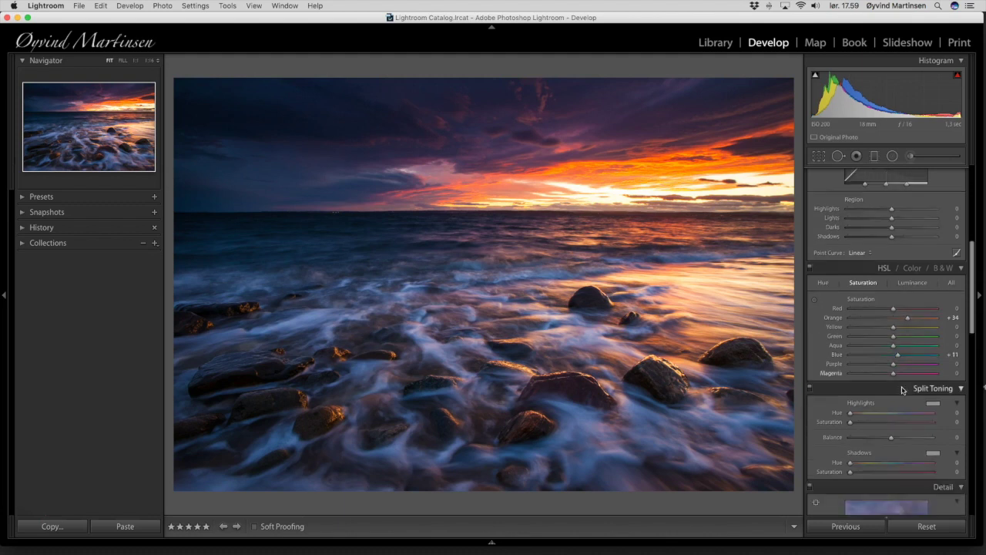
In the Detail panel, set Sharpening Amount to 58 and Radius to 1.1.
{"action": "scroll", "coordinate": [902, 390], "scroll_direction": "down", "scroll_amount": 1}
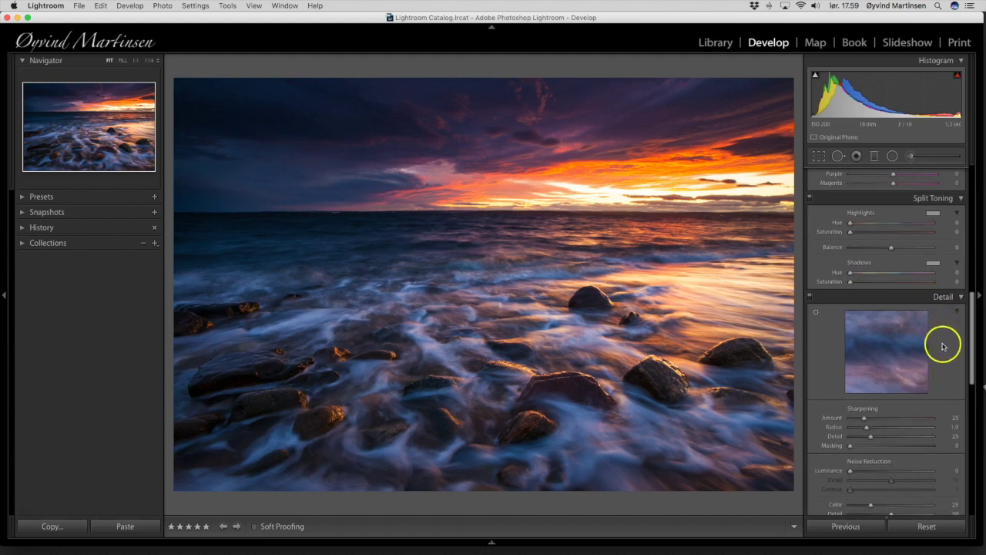
{"action": "scroll", "coordinate": [944, 347], "scroll_direction": "down", "scroll_amount": 4}
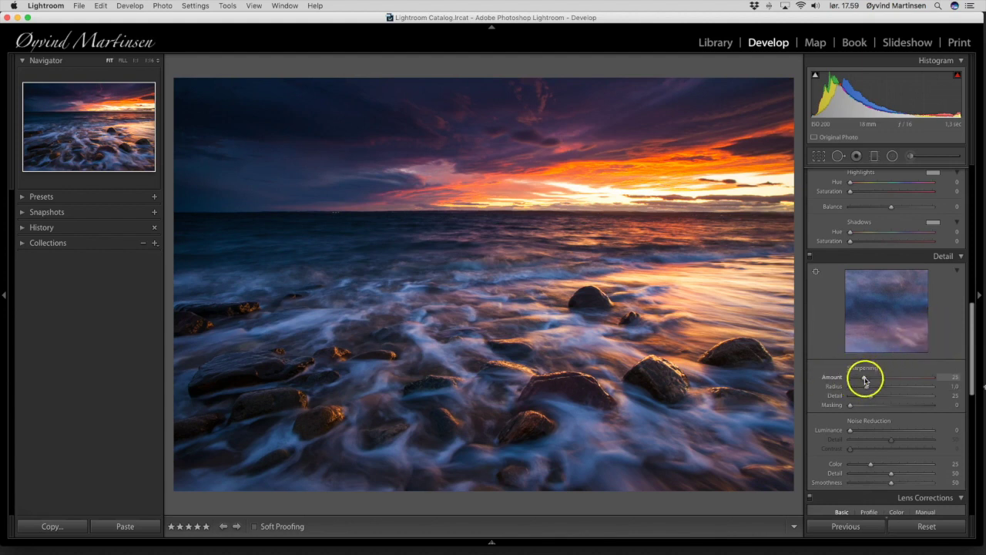
{"action": "left_click_drag", "start_coordinate": [864, 379], "coordinate": [883, 379]}
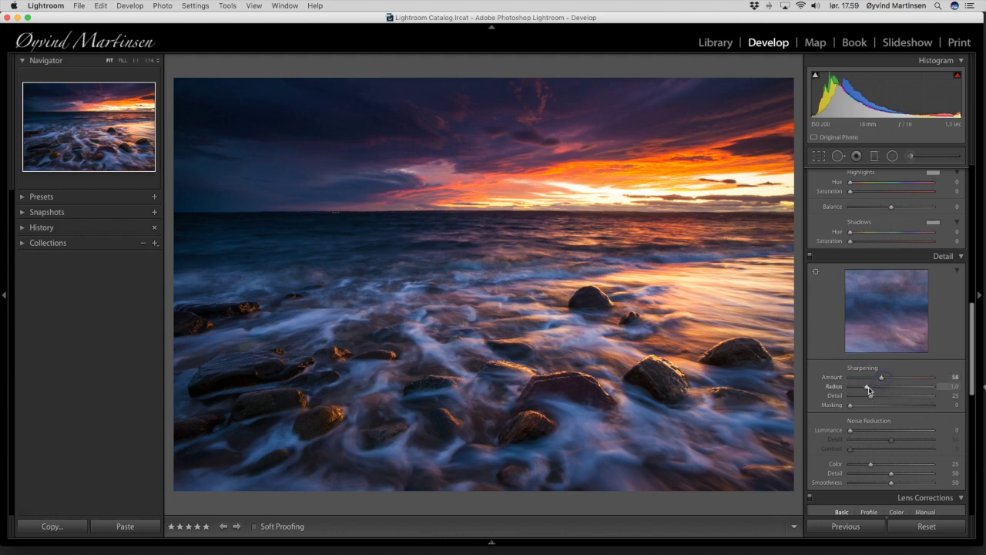
{"action": "left_click_drag", "start_coordinate": [869, 388], "coordinate": [871, 389]}
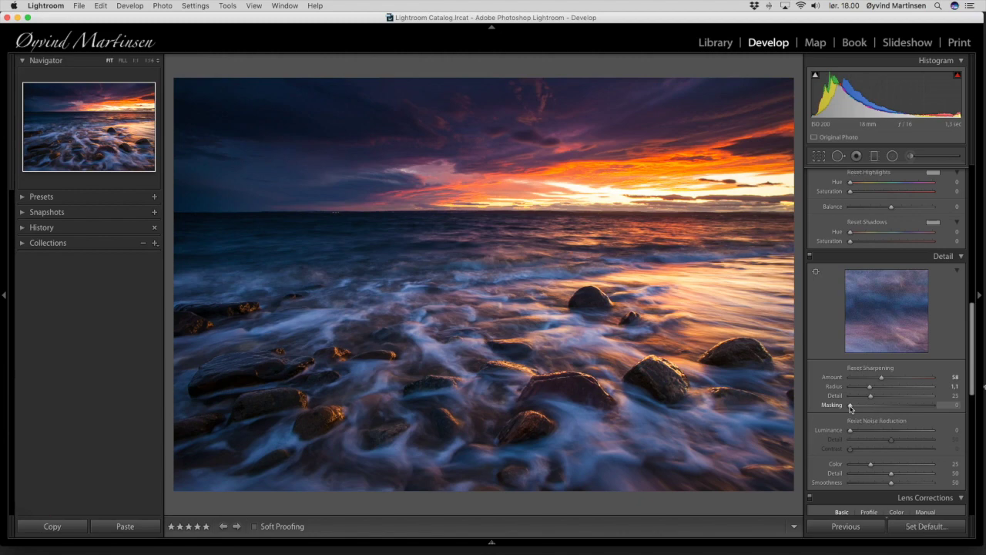
Preview the sharpening mask while raising Masking to 40 so only edges sharpen.
{"action": "left_click", "coordinate": [851, 407], "text": "alt"}
{"action": "left_click_drag", "start_coordinate": [851, 408], "coordinate": [884, 410]}
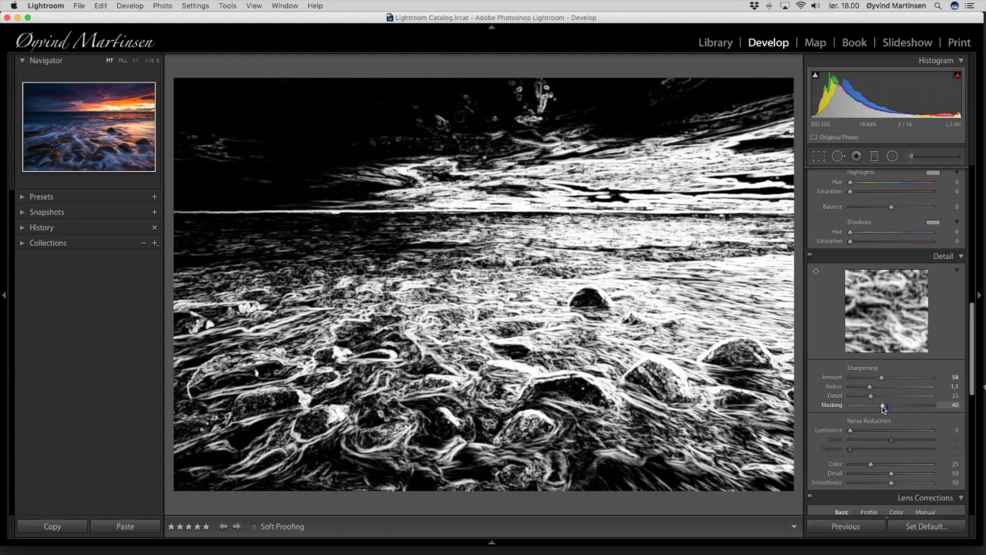
Fine-tune the sharpening Masking slider to settle at 40.
{"action": "left_click_drag", "start_coordinate": [884, 409], "coordinate": [885, 409]}
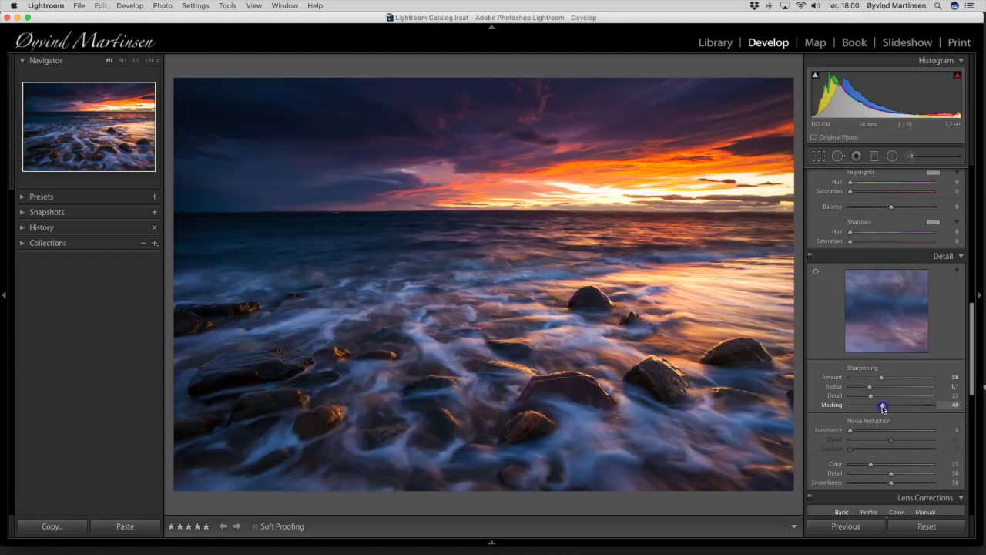
{"action": "left_click", "coordinate": [886, 408]}
{"action": "scroll", "coordinate": [917, 406], "scroll_direction": "down", "scroll_amount": 5}
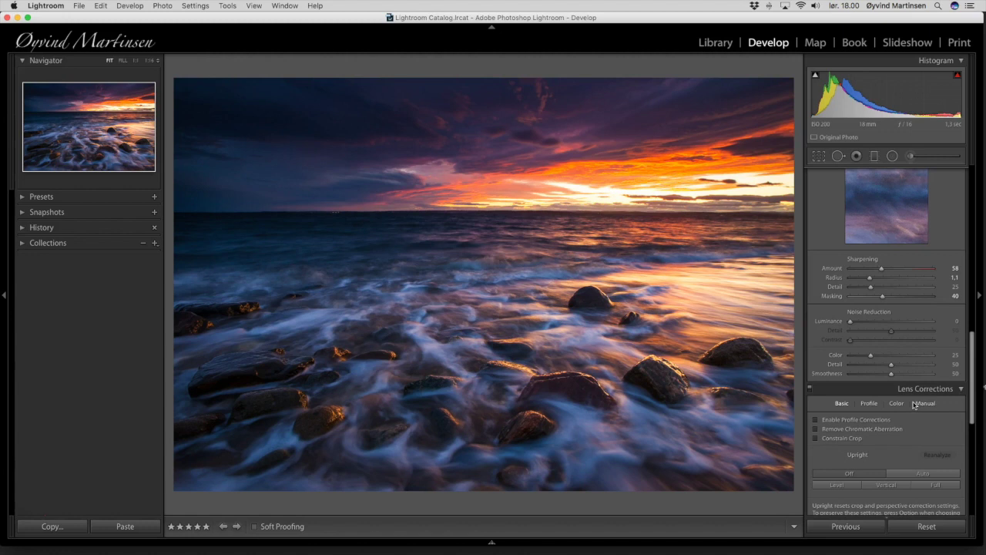
Enable lens profile corrections, toggling them off and on to compare the result.
{"action": "left_click", "coordinate": [817, 421]}
{"action": "left_click", "coordinate": [817, 421]}
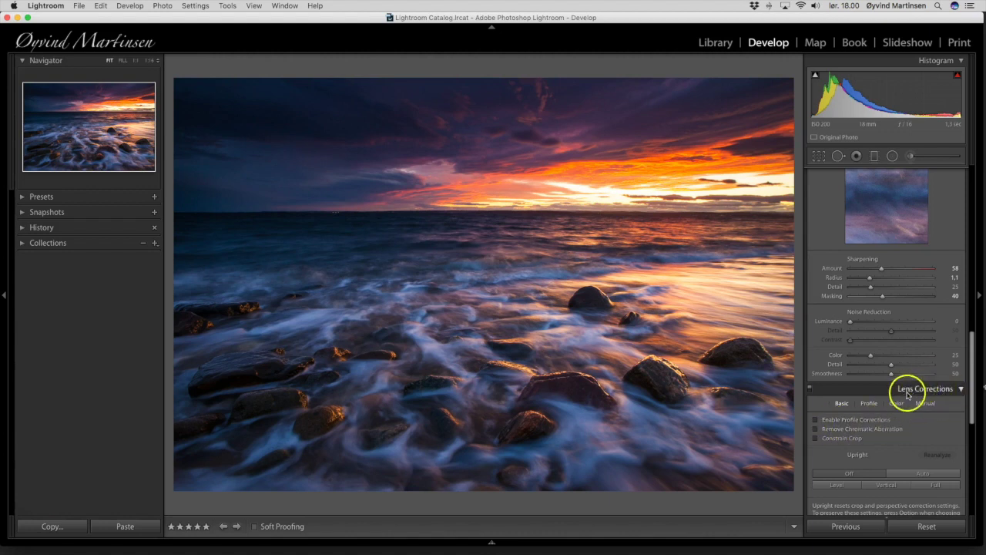
{"action": "left_click", "coordinate": [816, 422]}
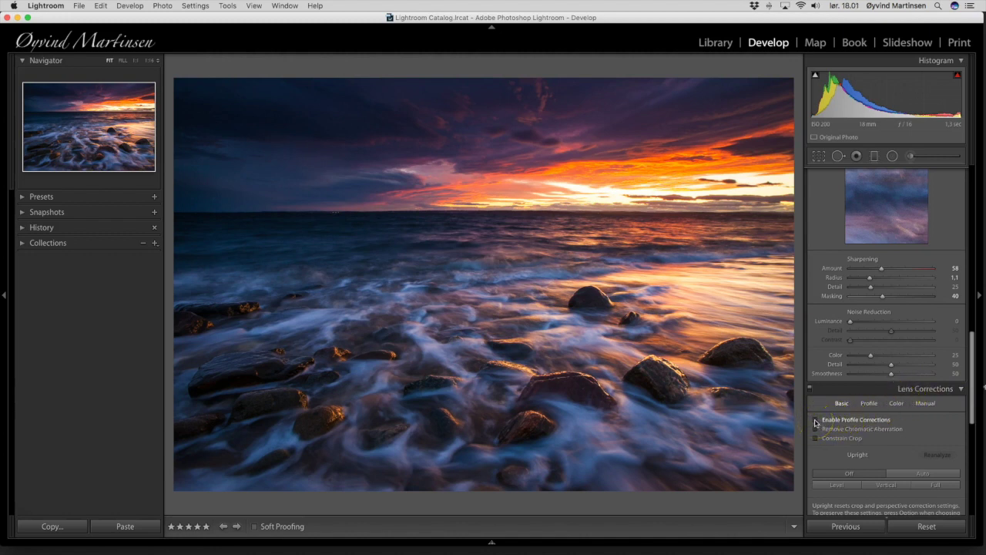
{"action": "left_click", "coordinate": [816, 422]}
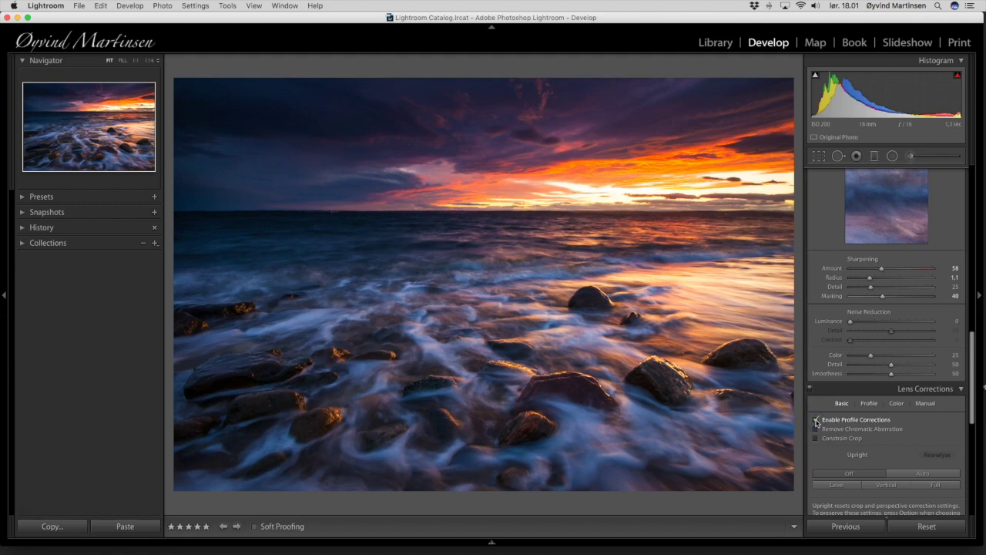
{"action": "left_click", "coordinate": [817, 422]}
{"action": "left_click", "coordinate": [816, 422]}
{"action": "left_click", "coordinate": [817, 421]}
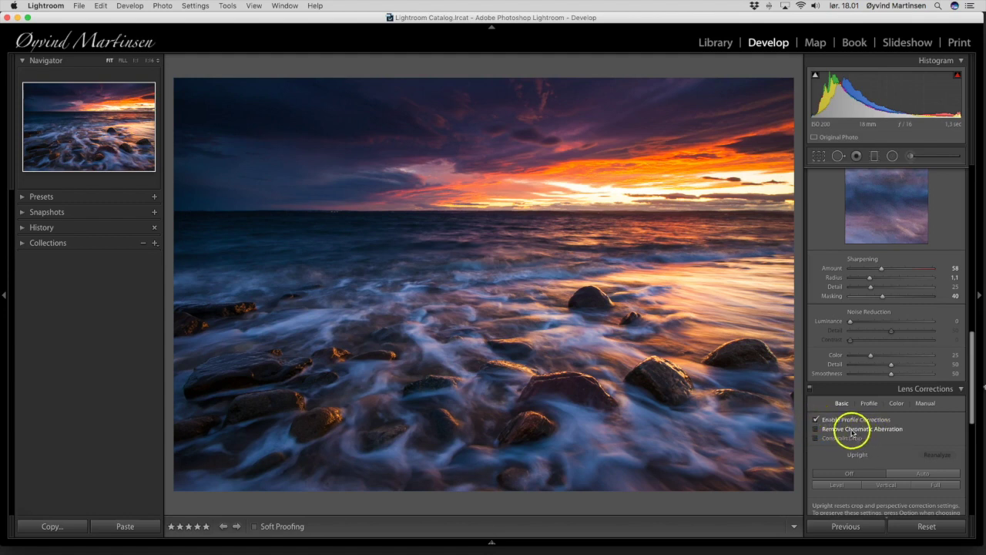
Remove chromatic aberration and view the detected Zeiss Distagon T* 3.5/18 ZE profile details.
{"action": "left_click", "coordinate": [817, 432]}
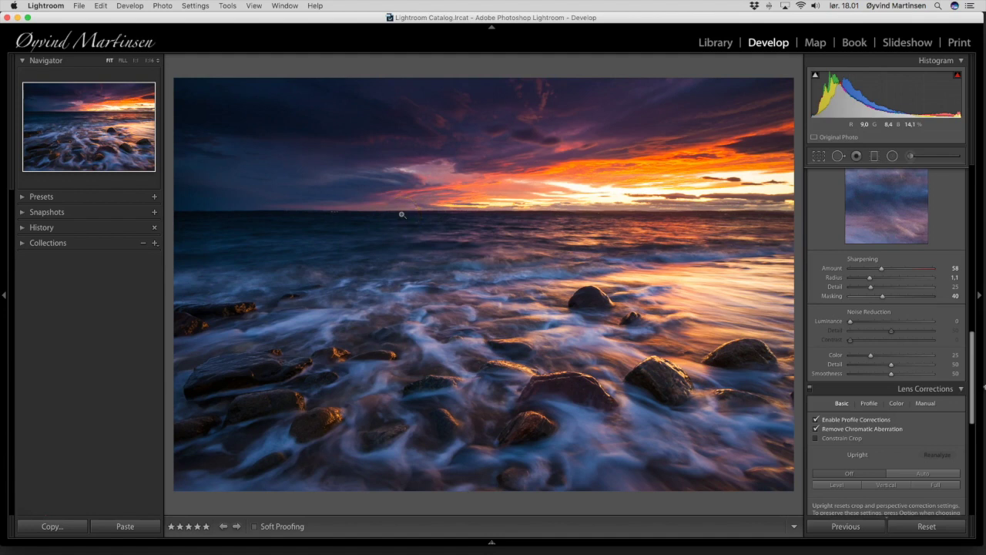
{"action": "left_click", "coordinate": [404, 213]}
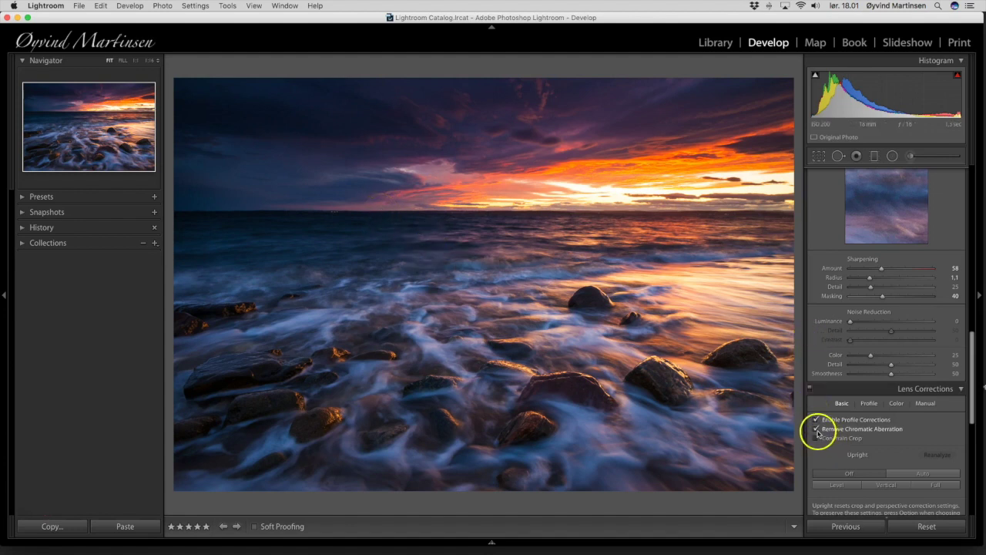
{"action": "left_click", "coordinate": [868, 404]}
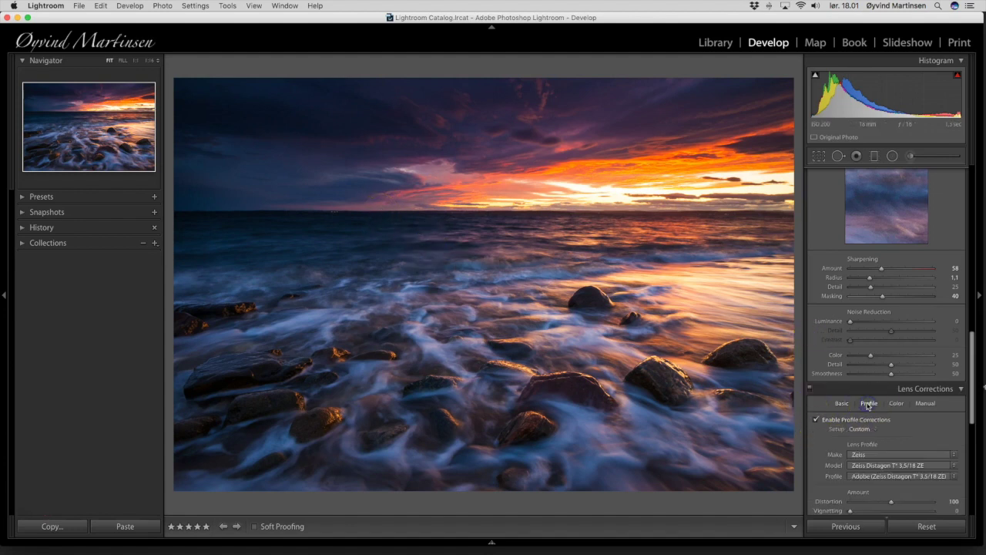
Return to Basic lens corrections and open the Adjustment Brush, whose mask shows Temp 21 and Shadows 30.
{"action": "left_click", "coordinate": [842, 403]}
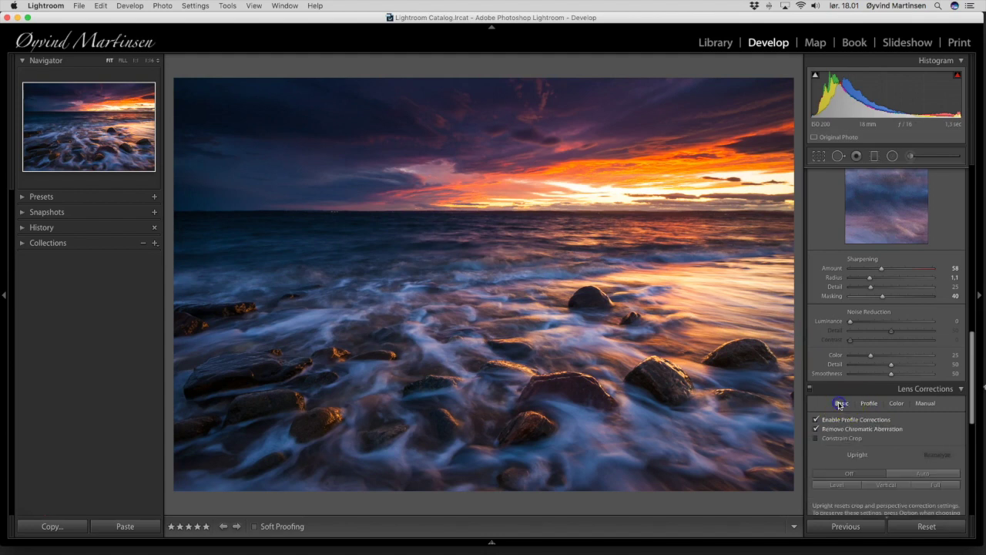
{"action": "left_click", "coordinate": [911, 156]}
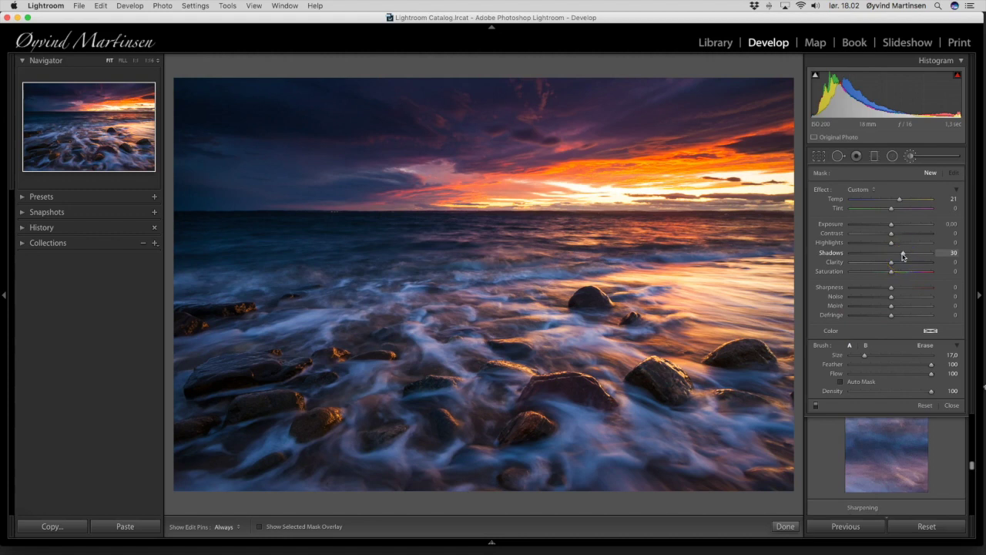
Reset the brush's Shadows to 0, set Exposure to +0.25 and shrink brush Size to 6.0.
{"action": "double_click", "coordinate": [904, 254]}
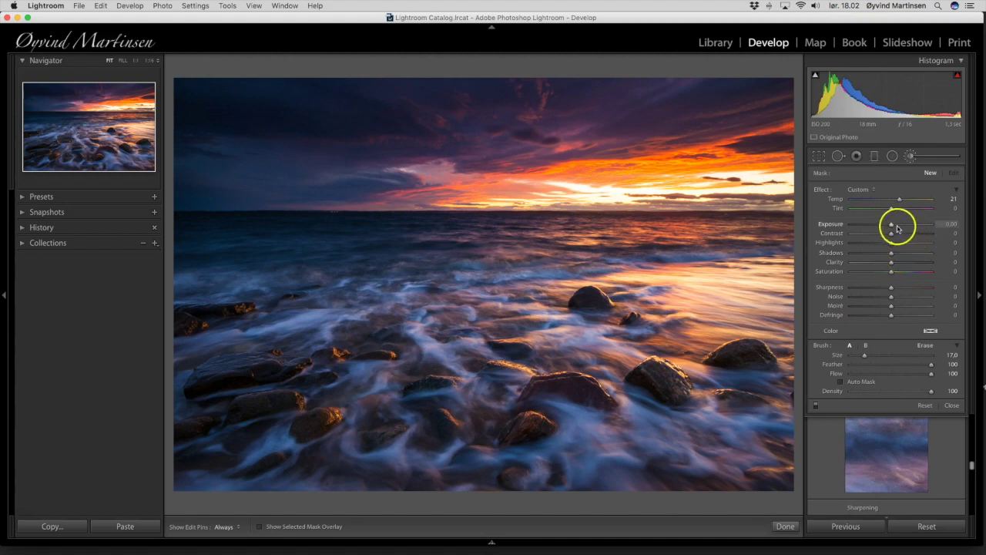
{"action": "left_click_drag", "start_coordinate": [898, 229], "coordinate": [894, 227]}
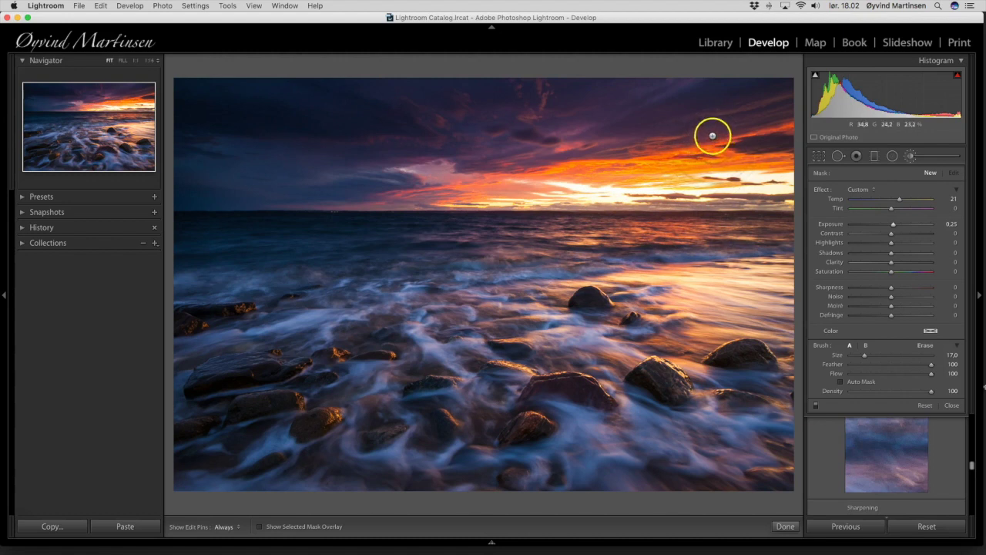
{"action": "scroll", "coordinate": [713, 149], "scroll_direction": "down", "scroll_amount": 2}
{"action": "scroll", "coordinate": [714, 149], "scroll_direction": "down", "scroll_amount": 1}
{"action": "mouse_move", "coordinate": [715, 151]}
{"action": "left_mouse_down"}
{"action": "mouse_move", "coordinate": [701, 148]}
{"action": "mouse_move", "coordinate": [672, 302]}
{"action": "left_mouse_up"}
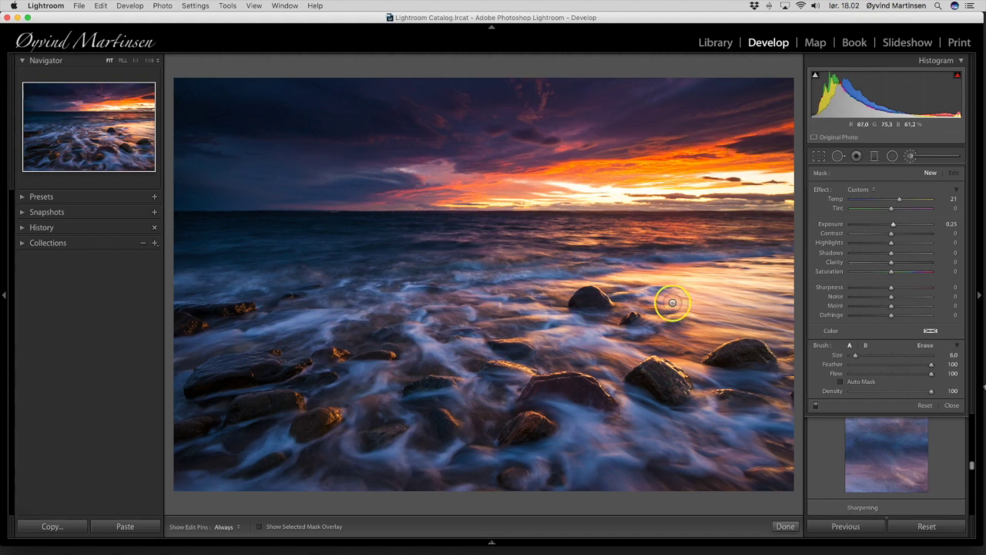
{"action": "left_click", "coordinate": [916, 160]}
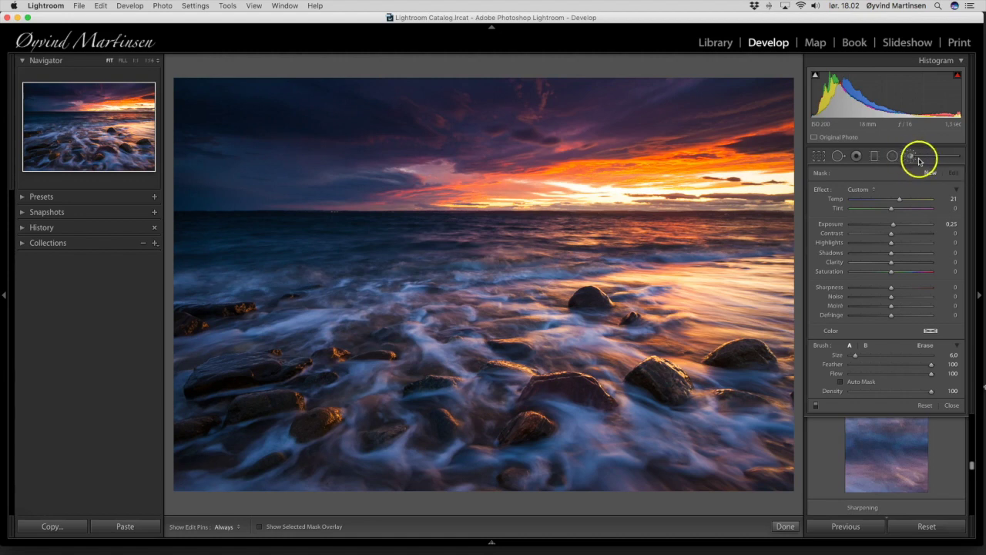
Start a new brush mask on the surf, neutralise its Temp to 0 and hide the pins.
{"action": "left_click", "coordinate": [862, 183]}
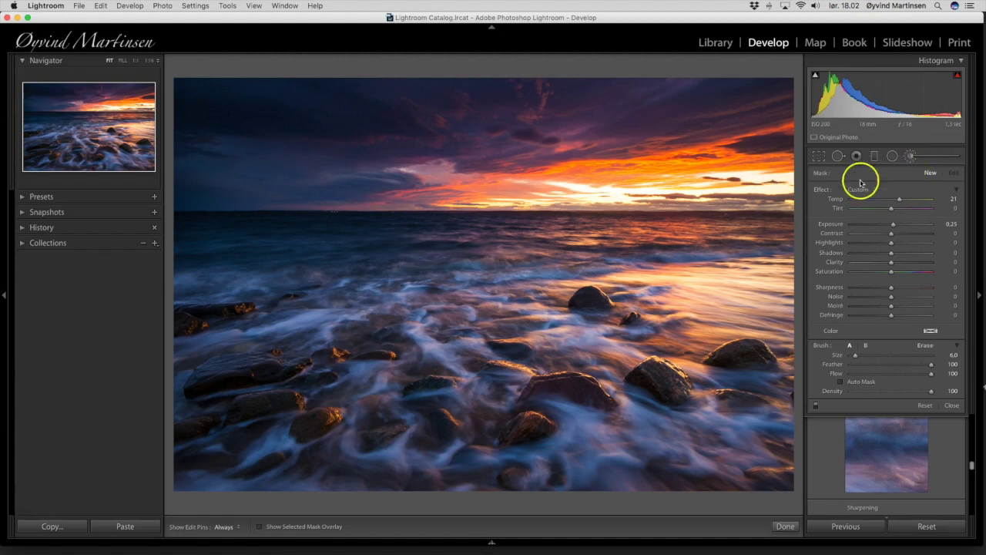
{"action": "mouse_move", "coordinate": [605, 385]}
{"action": "left_mouse_down"}
{"action": "mouse_move", "coordinate": [614, 408]}
{"action": "mouse_move", "coordinate": [680, 428]}
{"action": "left_mouse_up"}
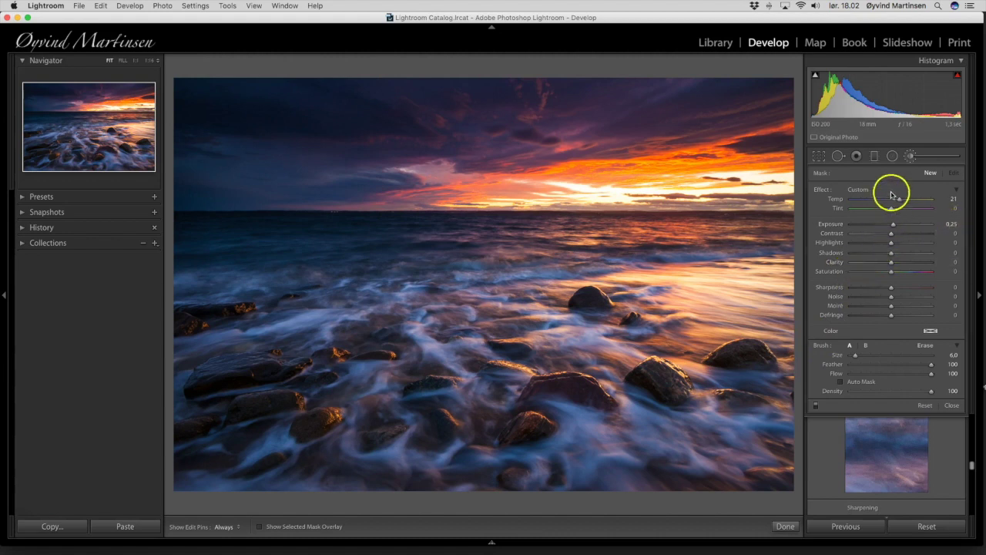
{"action": "left_click_drag", "start_coordinate": [899, 201], "coordinate": [892, 200]}
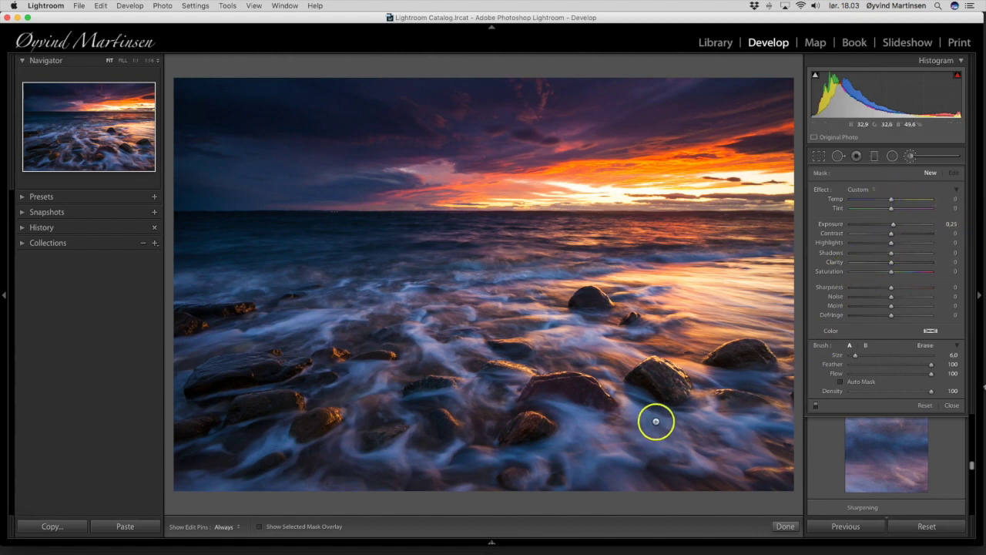
{"action": "key", "text": "h"}
Paint the +0.25 exposure brightening across the waves, lower surf and central surf by the rocks.
{"action": "mouse_move", "coordinate": [706, 419]}
{"action": "left_mouse_down"}
{"action": "mouse_move", "coordinate": [733, 425]}
{"action": "mouse_move", "coordinate": [656, 440]}
{"action": "mouse_move", "coordinate": [590, 431]}
{"action": "mouse_move", "coordinate": [485, 463]}
{"action": "mouse_move", "coordinate": [392, 455]}
{"action": "left_mouse_up"}
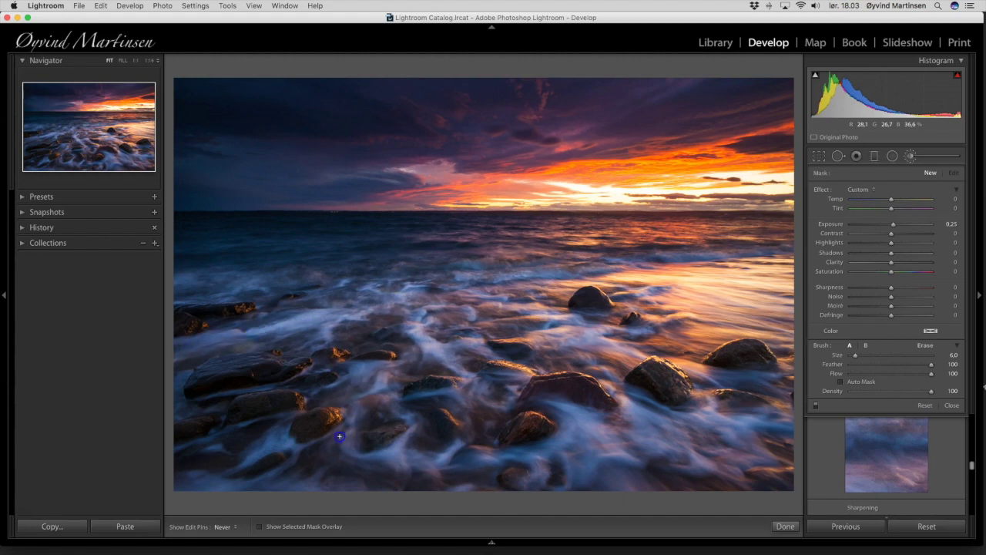
{"action": "left_click", "coordinate": [365, 461]}
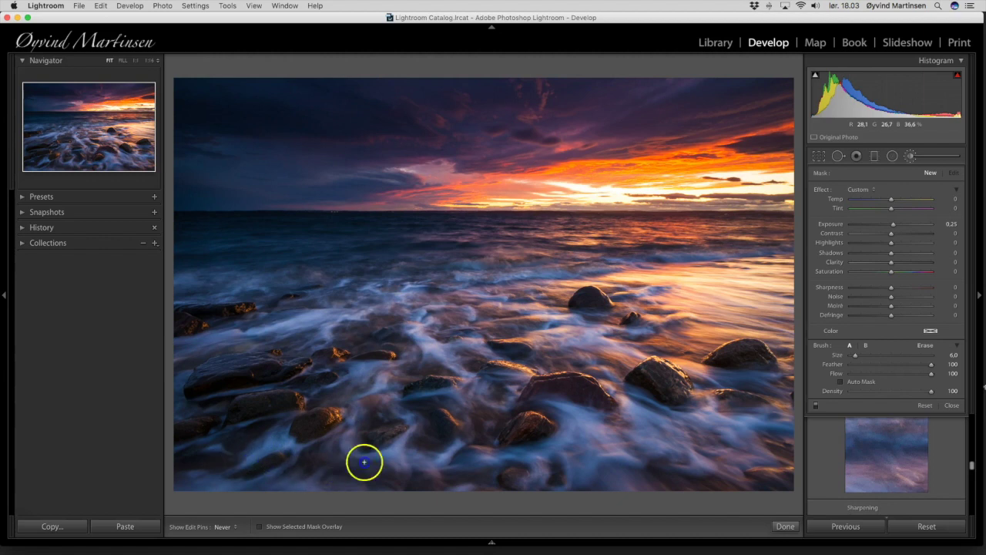
{"action": "mouse_move", "coordinate": [409, 461]}
{"action": "left_mouse_down"}
{"action": "mouse_move", "coordinate": [411, 429]}
{"action": "mouse_move", "coordinate": [508, 389]}
{"action": "mouse_move", "coordinate": [428, 316]}
{"action": "mouse_move", "coordinate": [485, 279]}
{"action": "mouse_move", "coordinate": [573, 267]}
{"action": "mouse_move", "coordinate": [594, 275]}
{"action": "mouse_move", "coordinate": [497, 275]}
{"action": "mouse_move", "coordinate": [574, 345]}
{"action": "mouse_move", "coordinate": [590, 348]}
{"action": "mouse_move", "coordinate": [667, 438]}
{"action": "mouse_move", "coordinate": [779, 431]}
{"action": "mouse_move", "coordinate": [733, 436]}
{"action": "mouse_move", "coordinate": [744, 444]}
{"action": "left_mouse_up"}
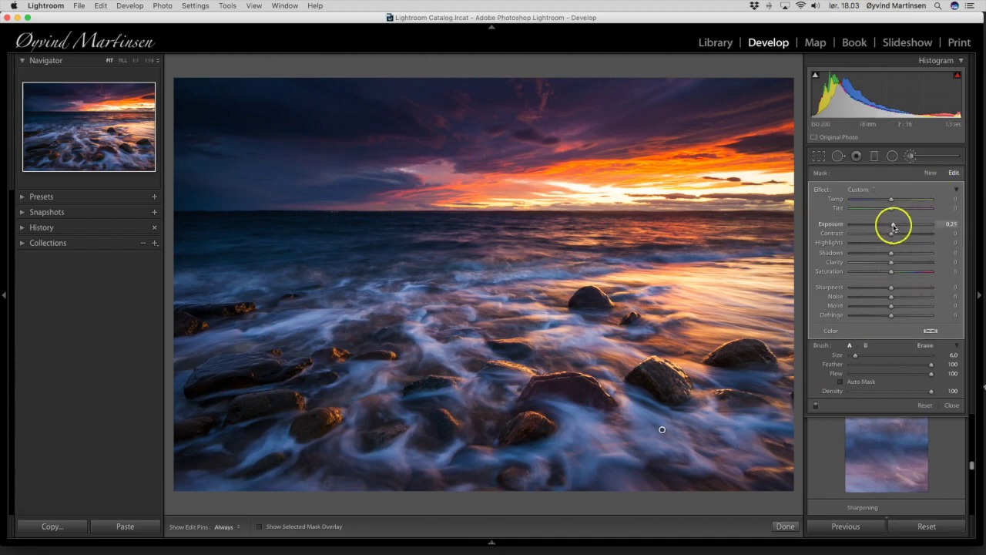
Compare brush strengths, settle the surf mask's Exposure at 0.24, and close the Adjustment Brush.
{"action": "mouse_move", "coordinate": [894, 225]}
{"action": "left_mouse_down"}
{"action": "mouse_move", "coordinate": [951, 223]}
{"action": "mouse_move", "coordinate": [809, 218]}
{"action": "mouse_move", "coordinate": [894, 230]}
{"action": "left_mouse_up"}
{"action": "left_click_drag", "start_coordinate": [895, 231], "coordinate": [893, 231]}
{"action": "left_click_drag", "start_coordinate": [894, 231], "coordinate": [894, 231]}
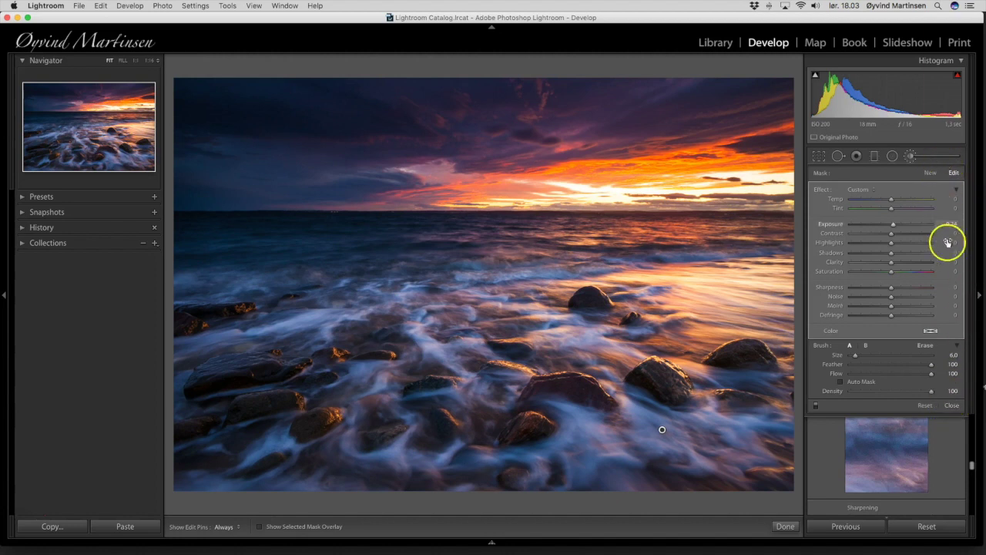
{"action": "left_click", "coordinate": [952, 405]}
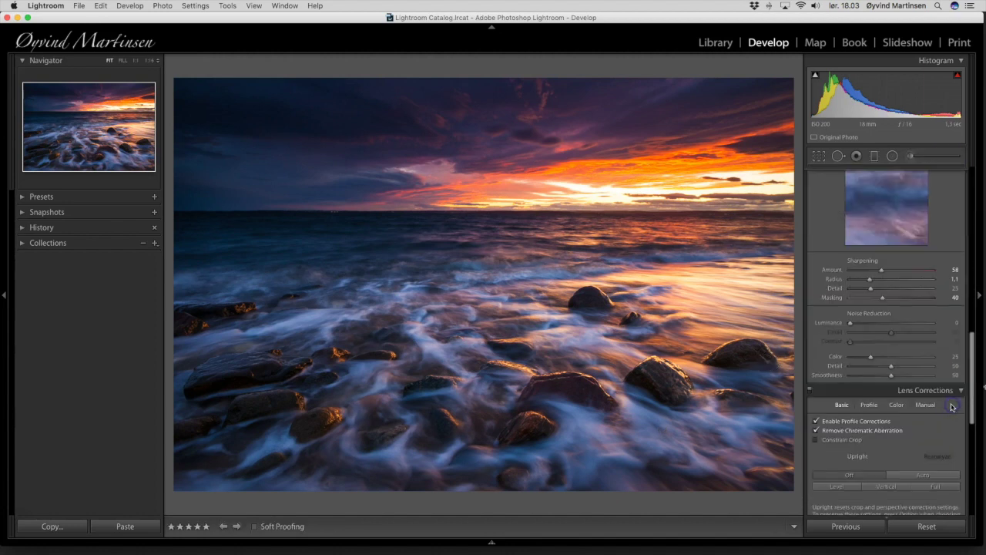